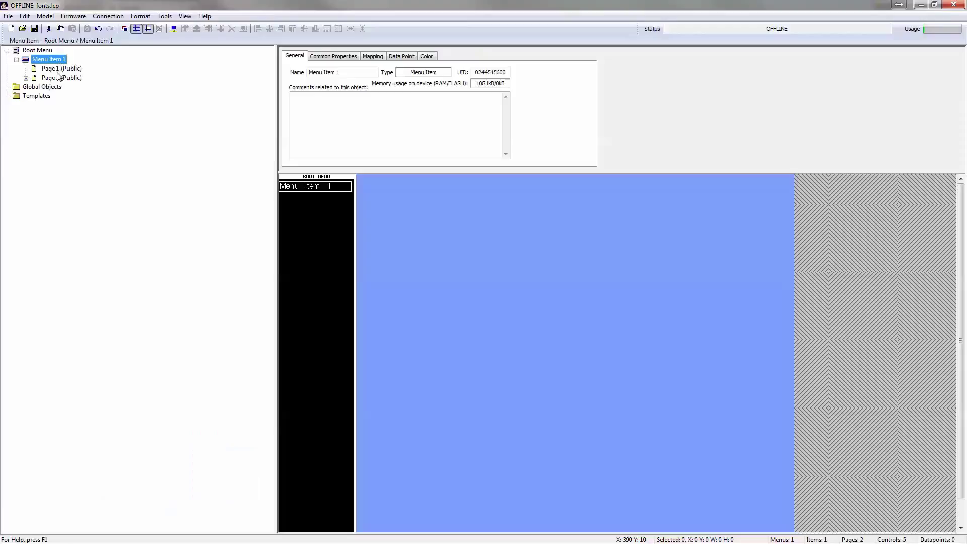
Show Page 2 of fonts.lcp and expand it to list its Arabic, Bengali, Hebrew, Japanese and Punjabi-Shahmukhi texts.
{"action": "left_click", "coordinate": [59, 77]}
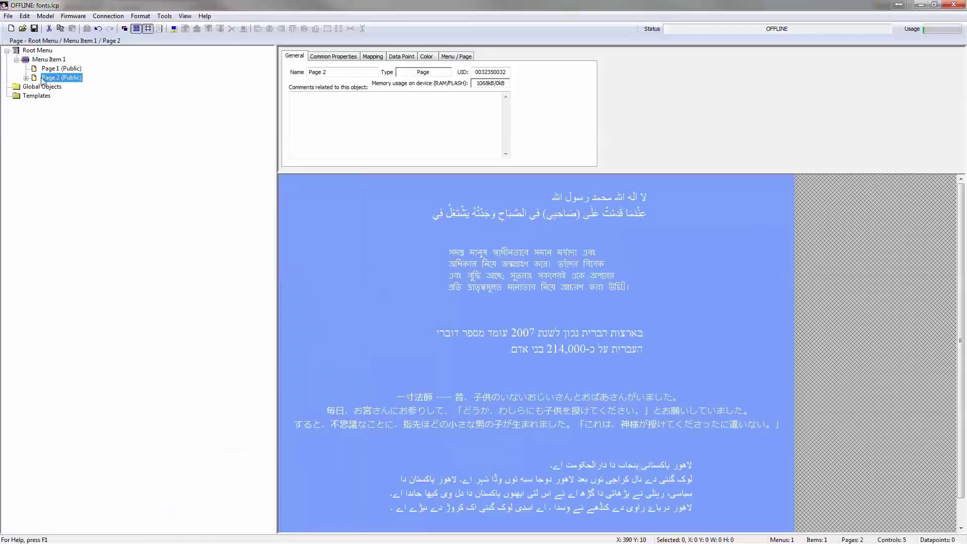
{"action": "left_click", "coordinate": [25, 78]}
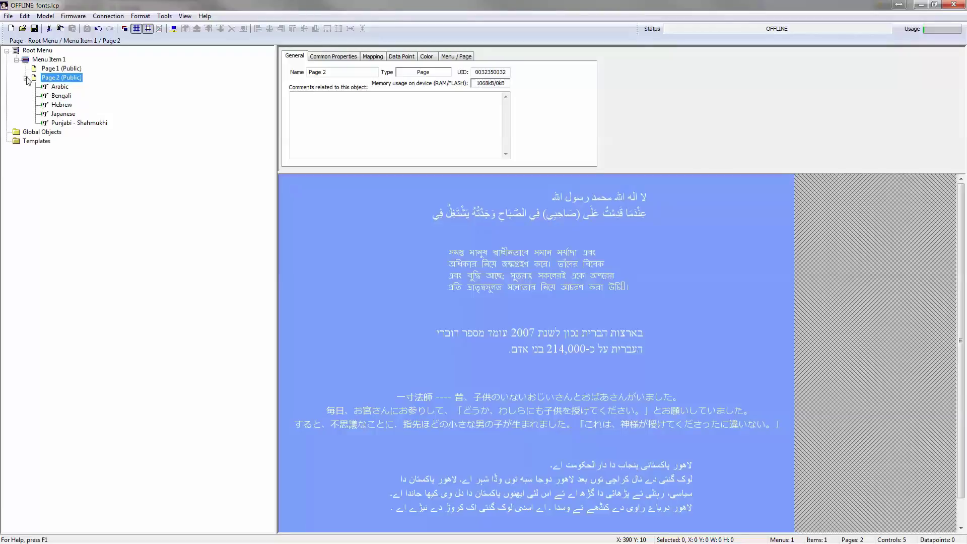
View the Extended Settings tab of the Project Settings.
{"action": "left_click", "coordinate": [8, 16]}
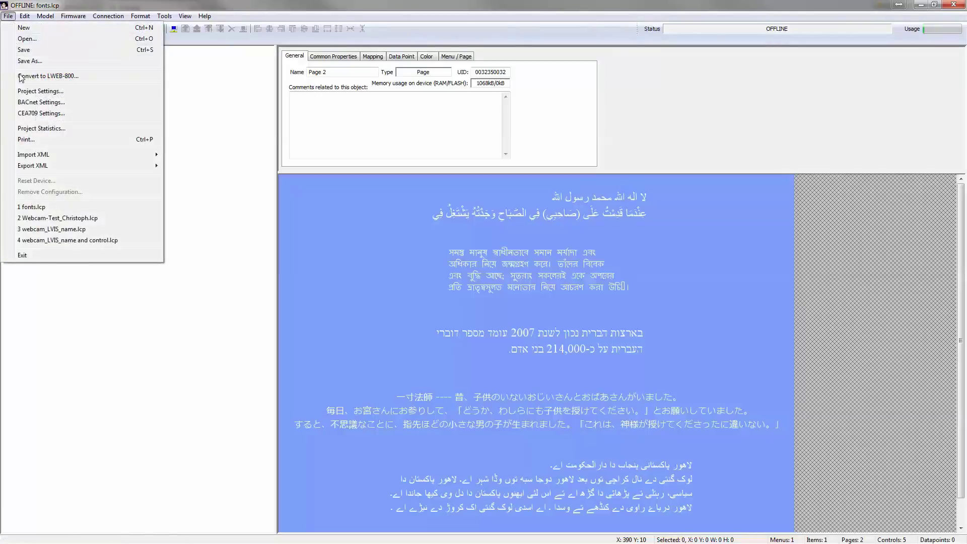
{"action": "left_click", "coordinate": [41, 92]}
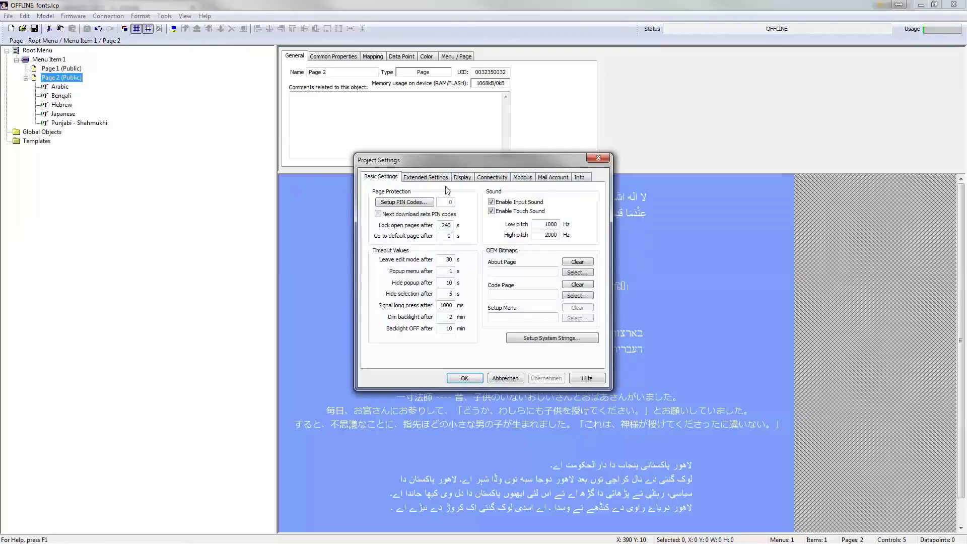
{"action": "left_click", "coordinate": [440, 177]}
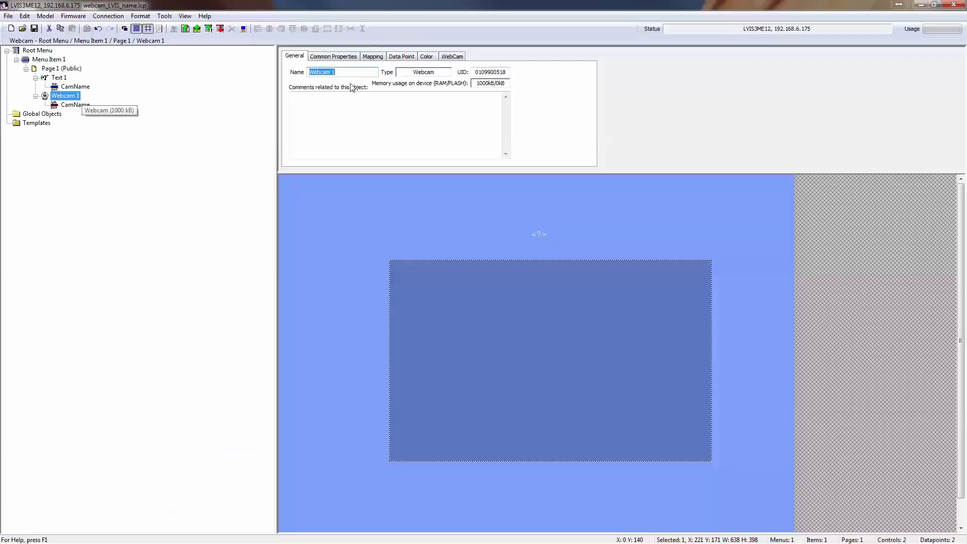
Add a third camera named Entrance 2 to Webcam 1 and paste in its RTSP stream URL.
{"action": "left_click", "coordinate": [450, 57]}
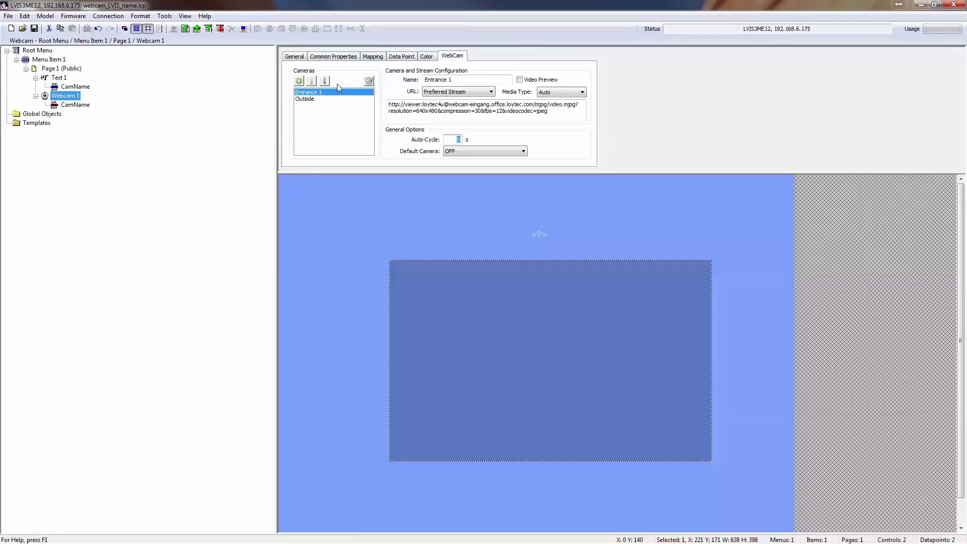
{"action": "left_click", "coordinate": [298, 81]}
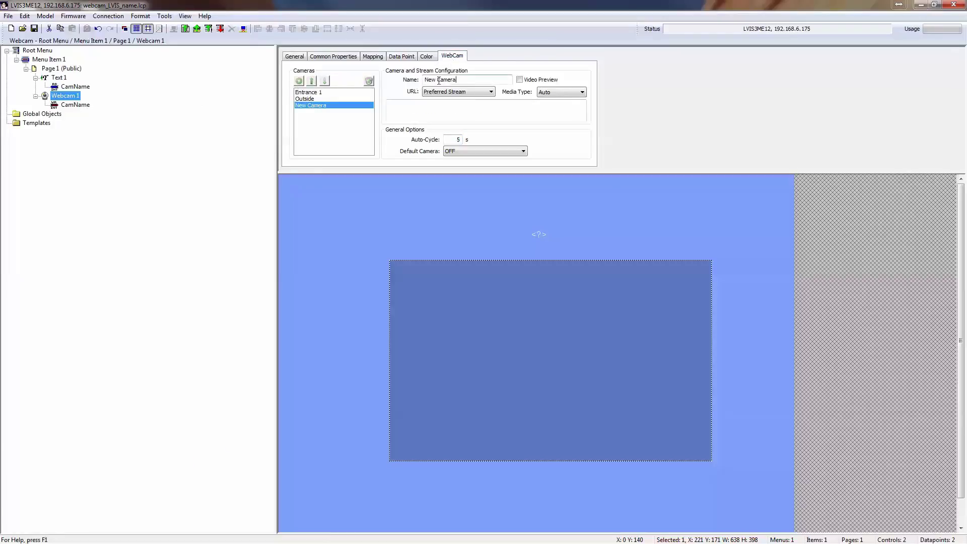
{"action": "double_click", "coordinate": [439, 80]}
{"action": "type", "text": "Entrance 2"}
{"action": "left_click", "coordinate": [390, 105]}
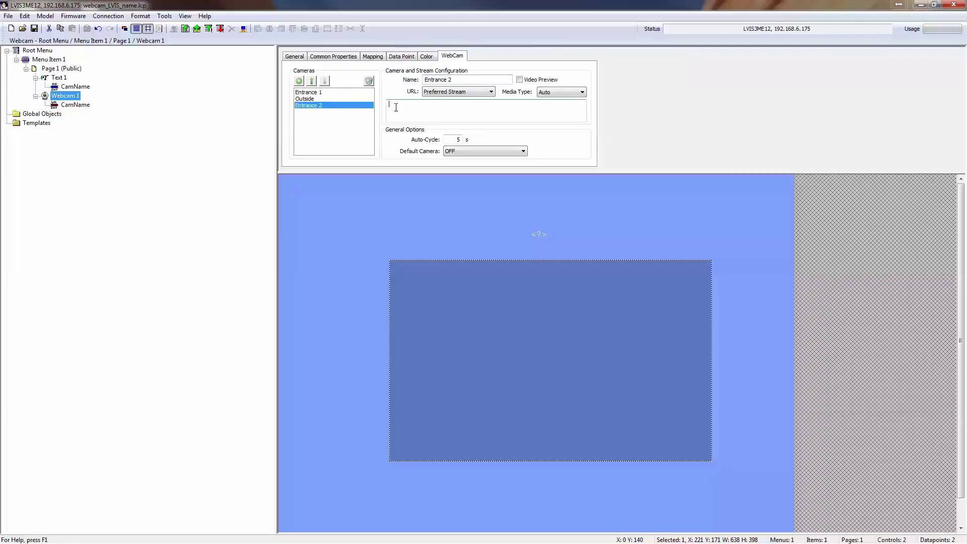
{"action": "key", "text": "ctrl+v"}
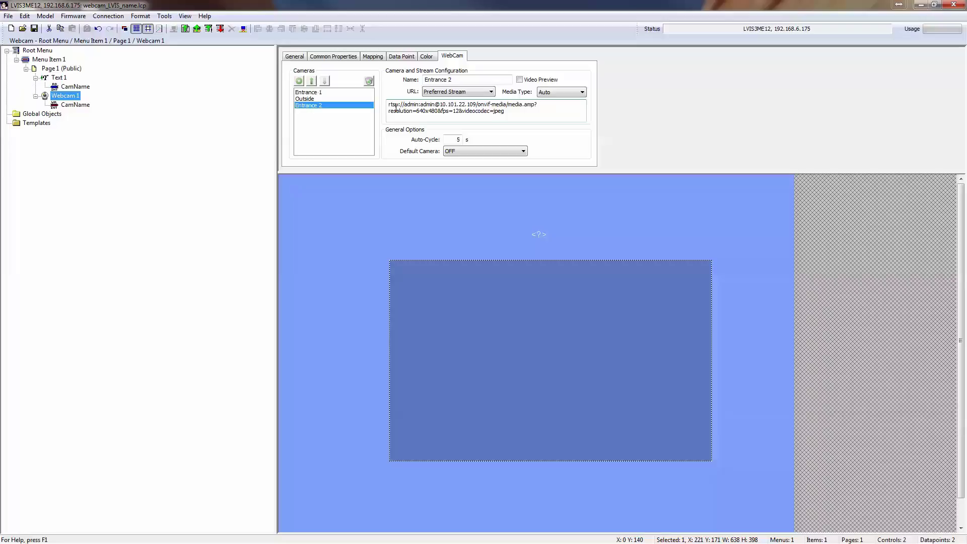
Turn on Video Preview for Webcam 1 and set its Default Camera to Cycle.
{"action": "left_click", "coordinate": [519, 80]}
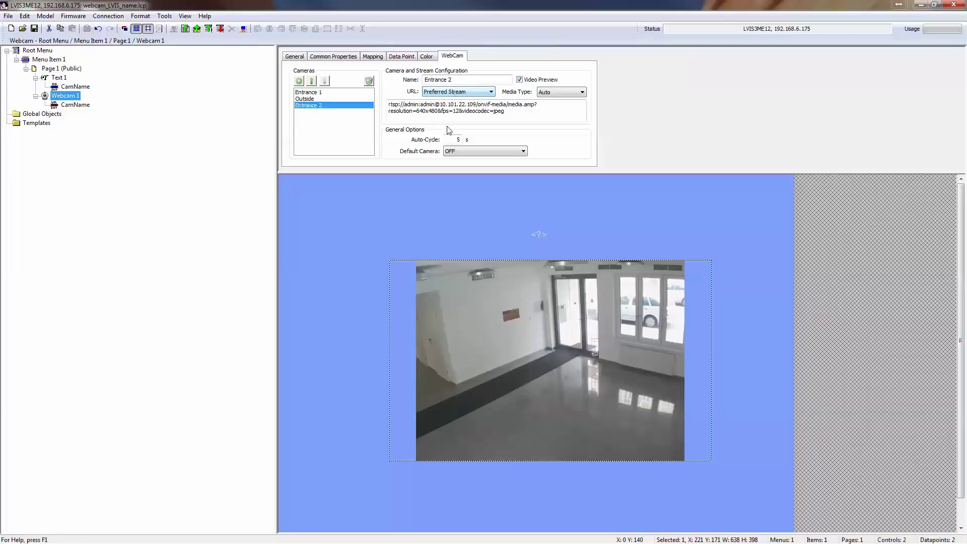
{"action": "left_click", "coordinate": [450, 152]}
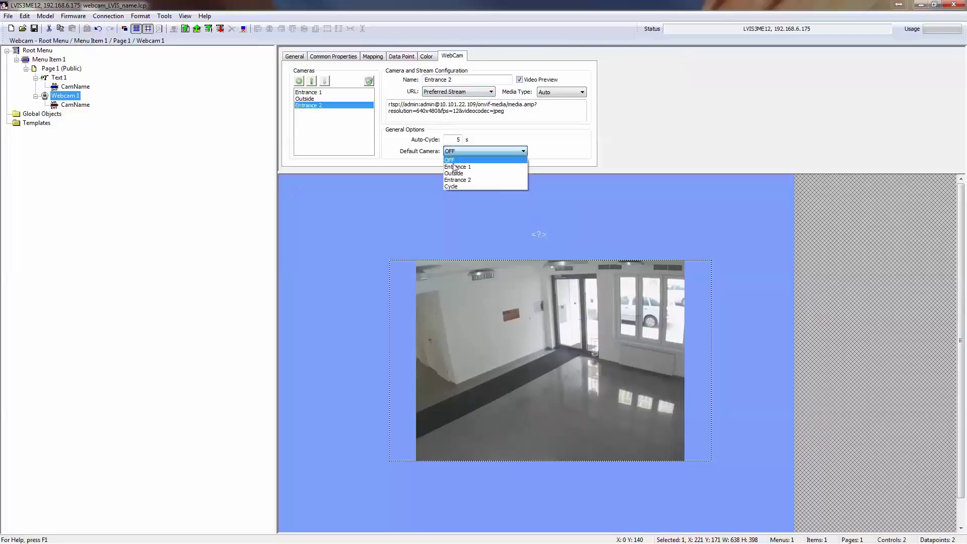
{"action": "left_click", "coordinate": [456, 186]}
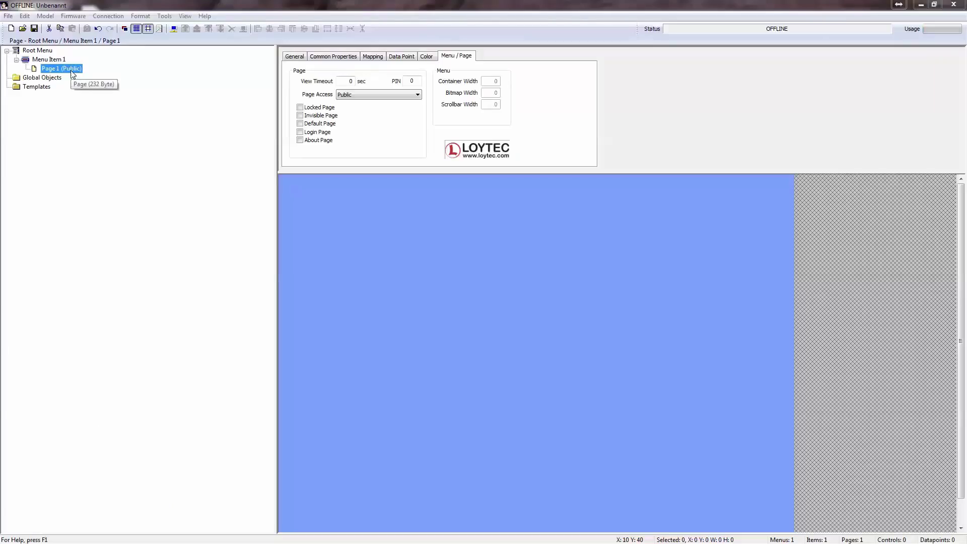
Add a Knob control, Knob 1, to Page 1 of the new project.
{"action": "right_click", "coordinate": [72, 74]}
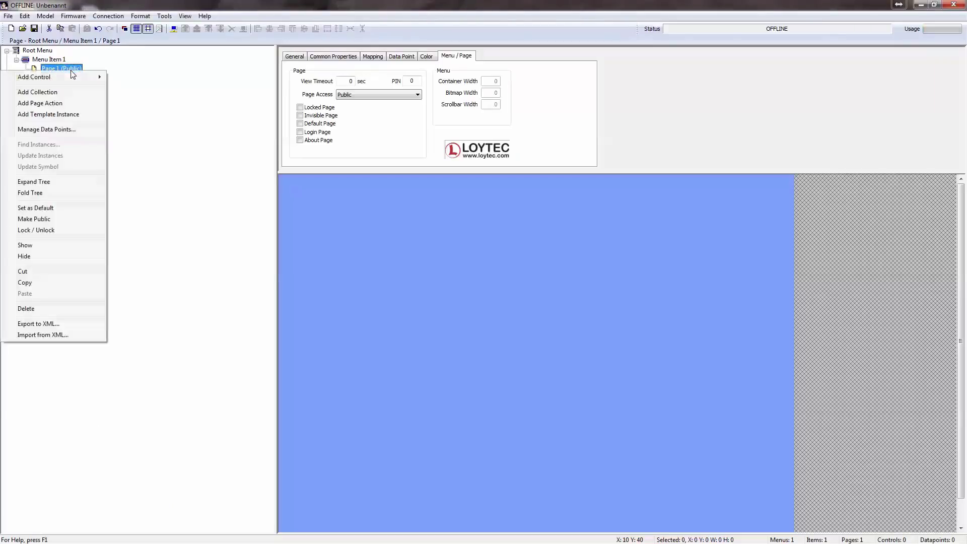
{"action": "mouse_move", "coordinate": [69, 78]}
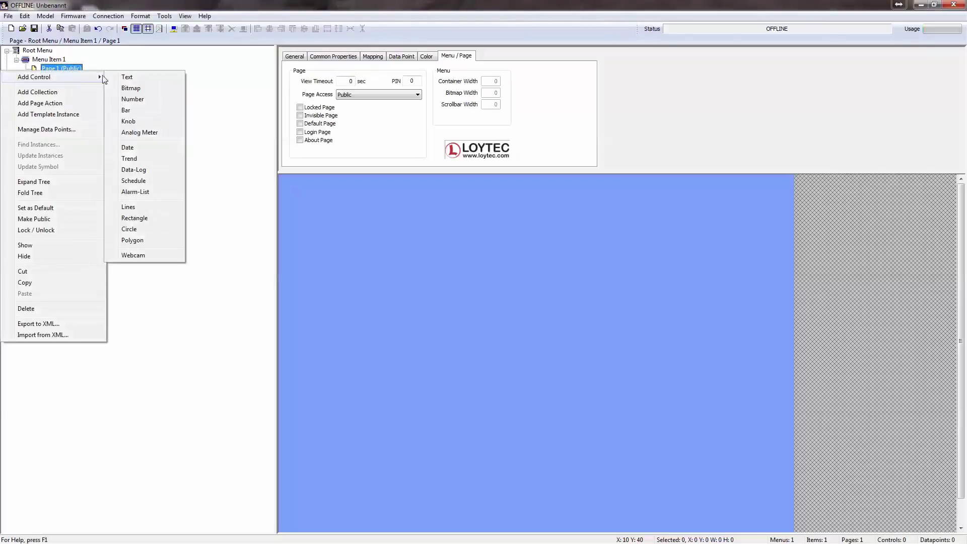
{"action": "left_click", "coordinate": [141, 123]}
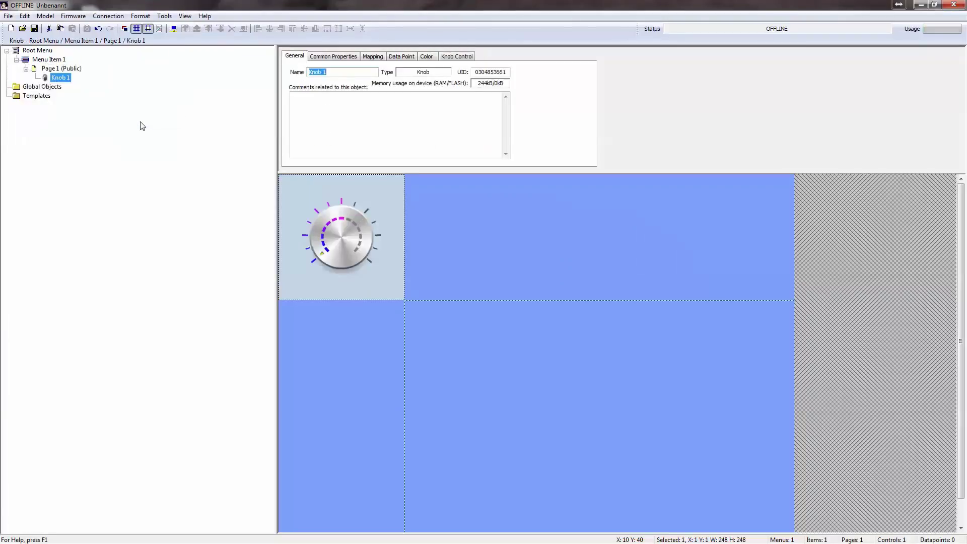
Give Knob 1 the Color knob style, a Round indicator and Band LEDs.
{"action": "left_click", "coordinate": [456, 58]}
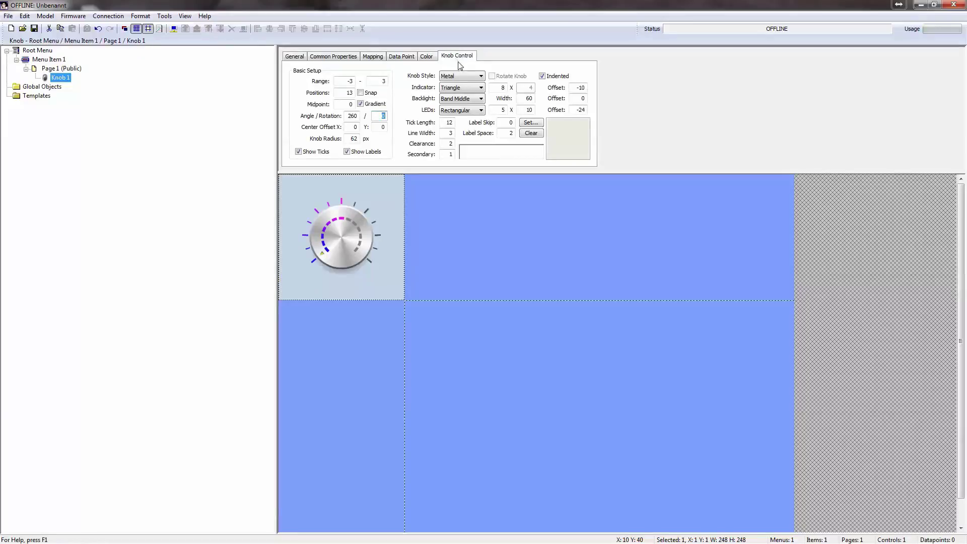
{"action": "left_click", "coordinate": [481, 76]}
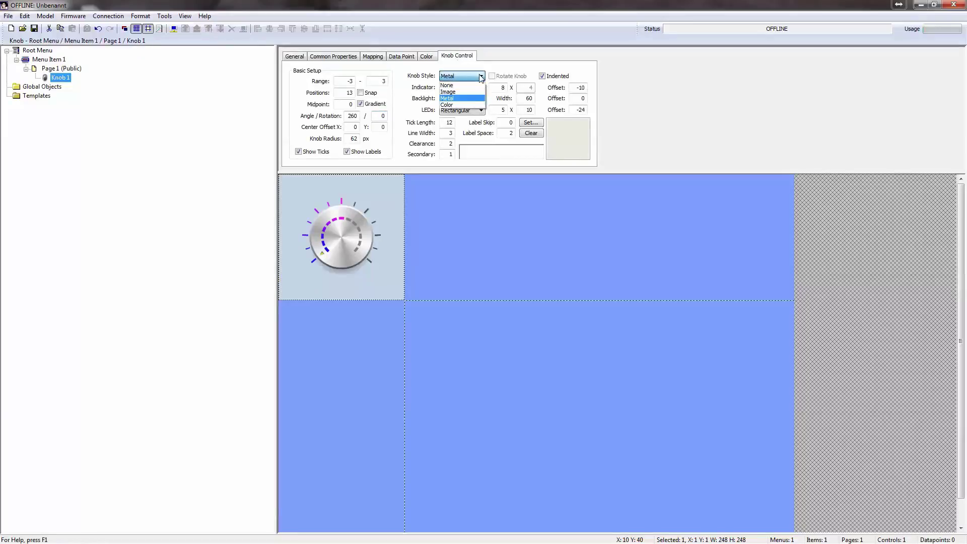
{"action": "left_click", "coordinate": [473, 104]}
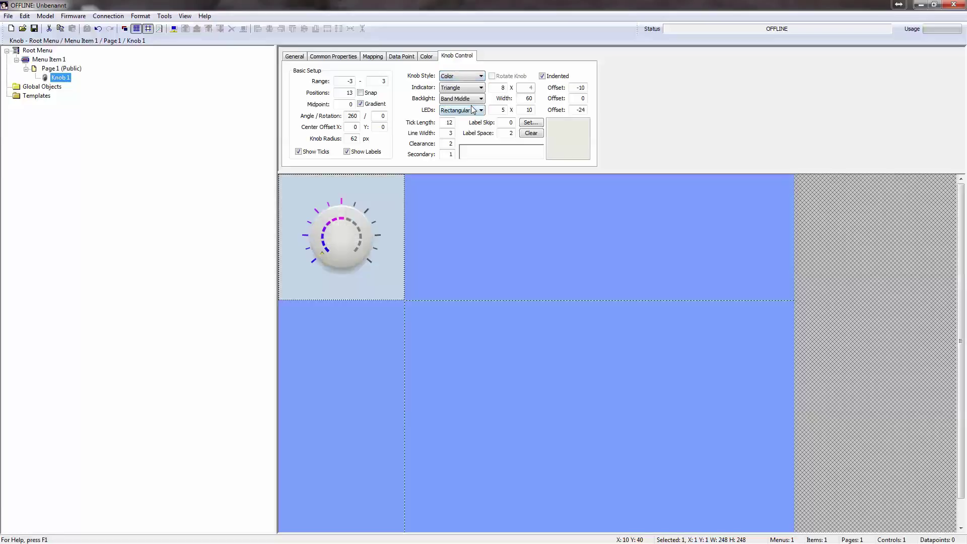
{"action": "left_click", "coordinate": [481, 87]}
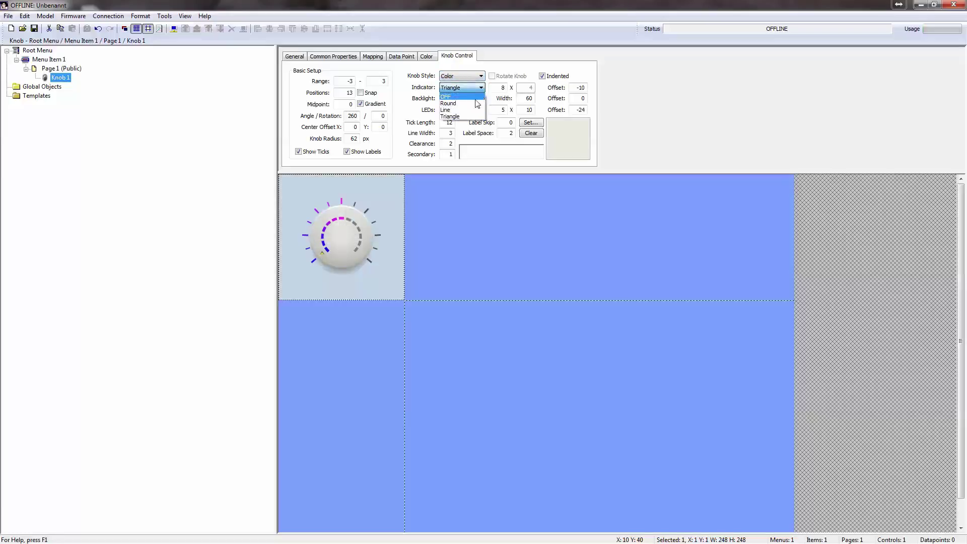
{"action": "left_click", "coordinate": [477, 104]}
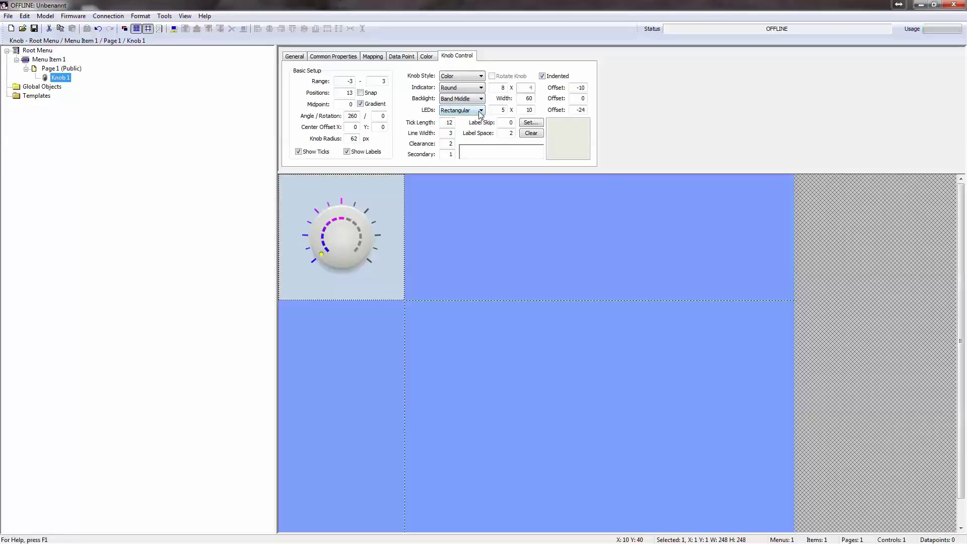
{"action": "left_click", "coordinate": [481, 110]}
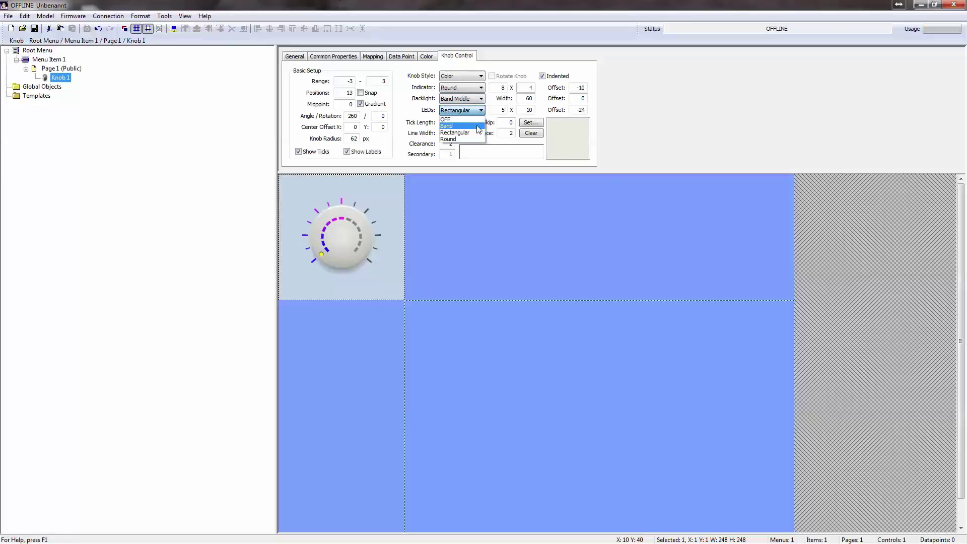
{"action": "left_click", "coordinate": [478, 127]}
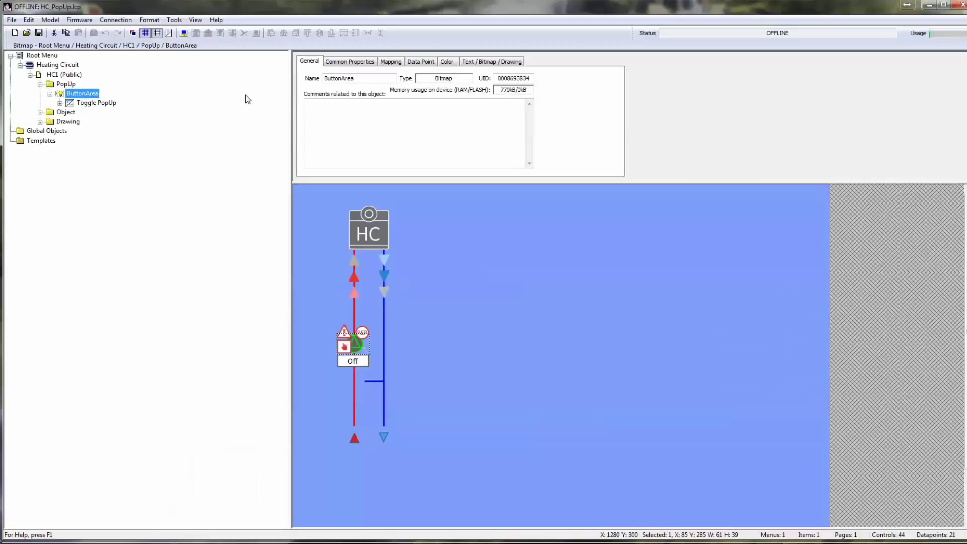
Keep Toggle PopUp as the button's action and expand its ConfigPanel popup (TitleTop, Config, Panel).
{"action": "left_click", "coordinate": [101, 104]}
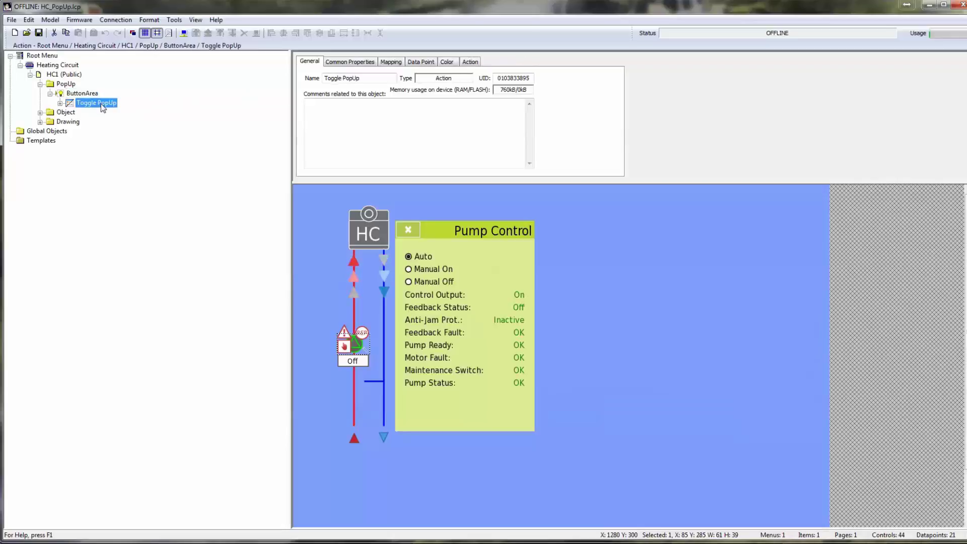
{"action": "left_click", "coordinate": [469, 63]}
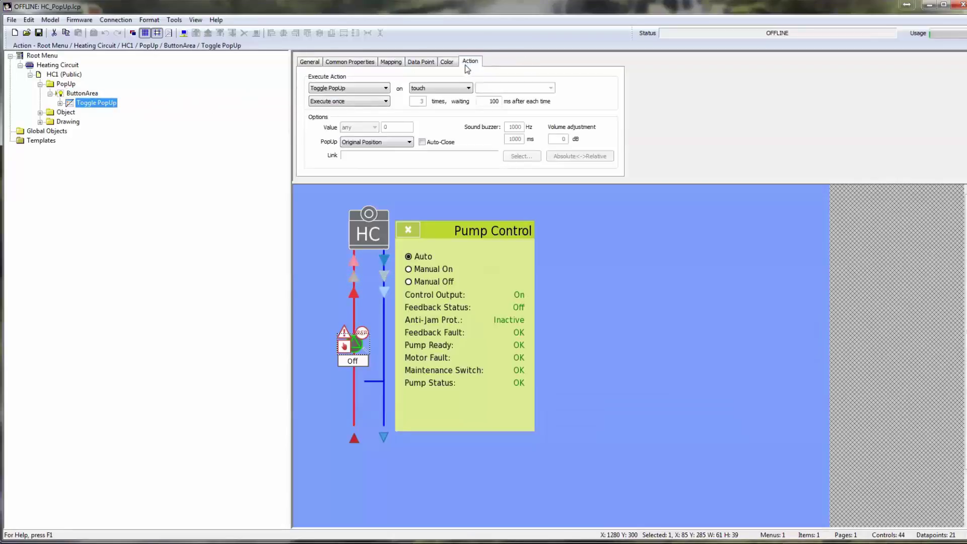
{"action": "left_click", "coordinate": [386, 88]}
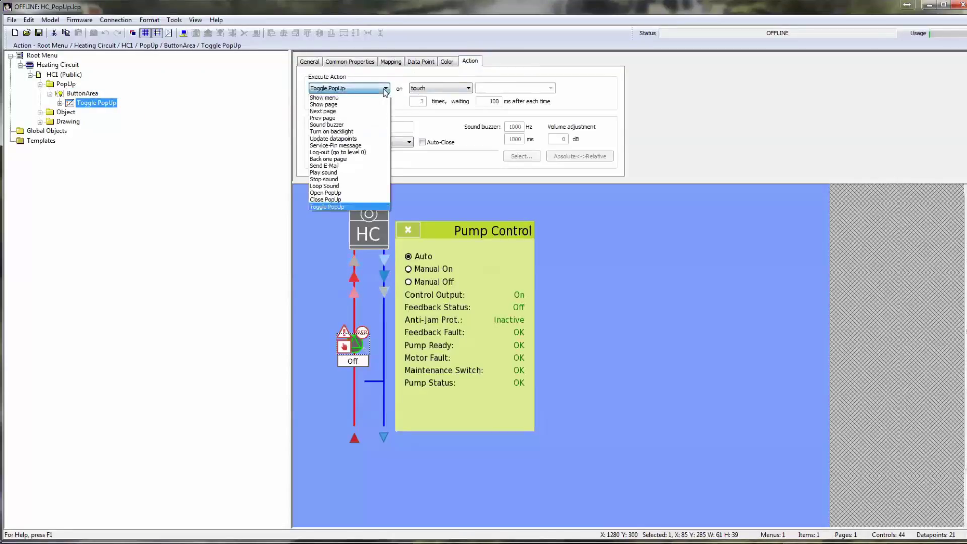
{"action": "left_click", "coordinate": [358, 207]}
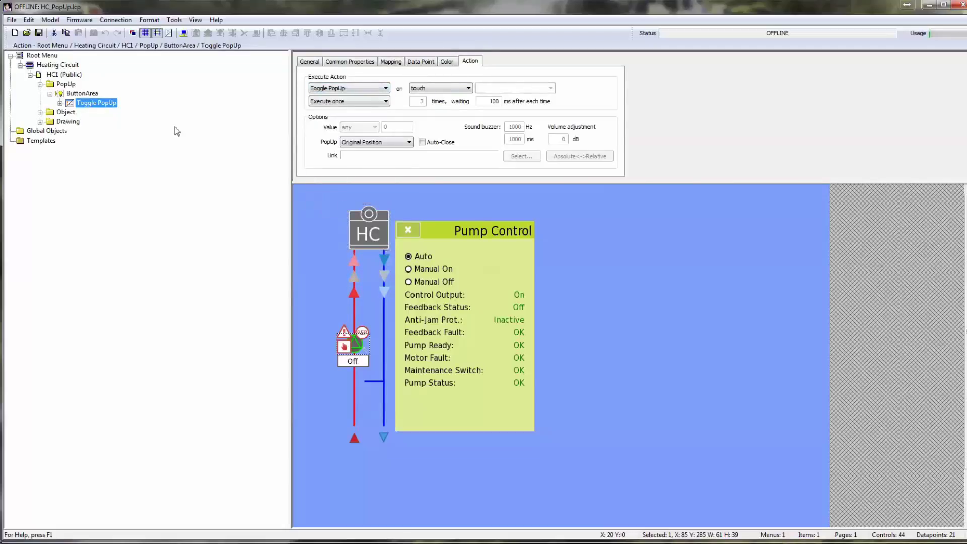
{"action": "left_click", "coordinate": [59, 103]}
{"action": "left_click", "coordinate": [70, 112]}
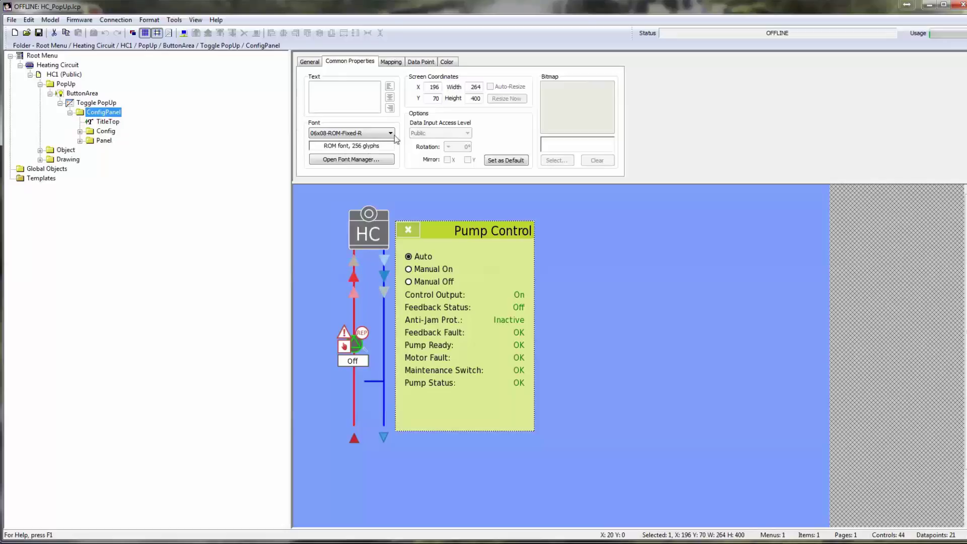
Leave the Toggle PopUp at Original Position and enable its Auto-Close option.
{"action": "left_click", "coordinate": [100, 105]}
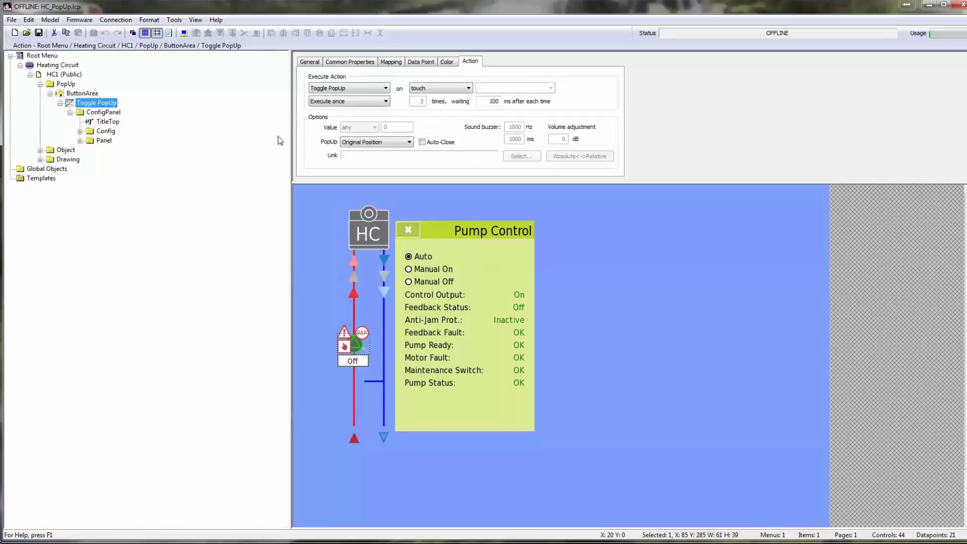
{"action": "left_click", "coordinate": [408, 142]}
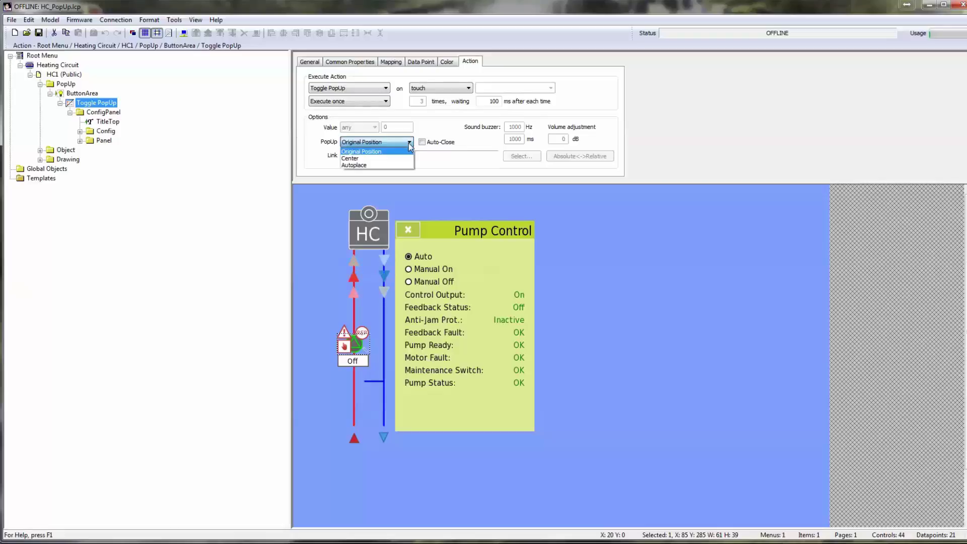
{"action": "left_click", "coordinate": [409, 143]}
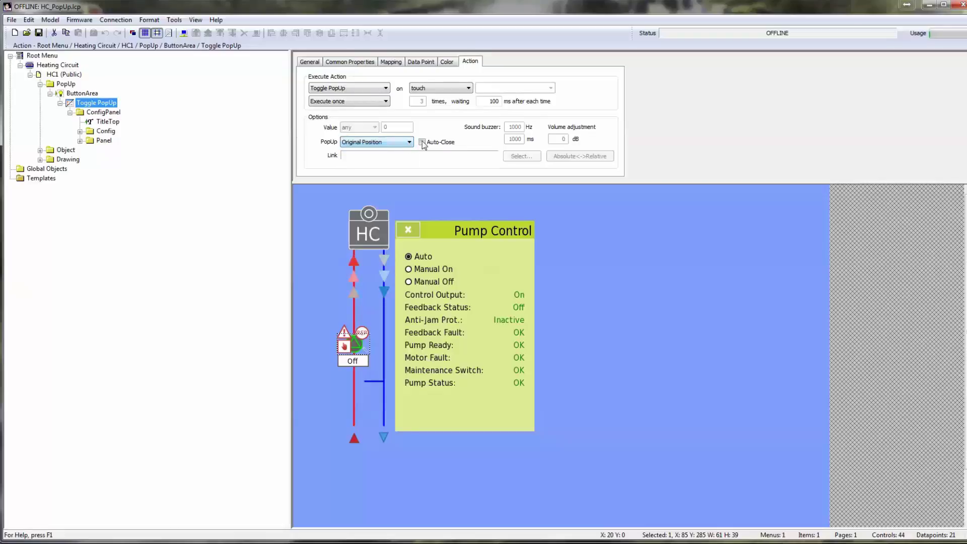
{"action": "left_click", "coordinate": [426, 144]}
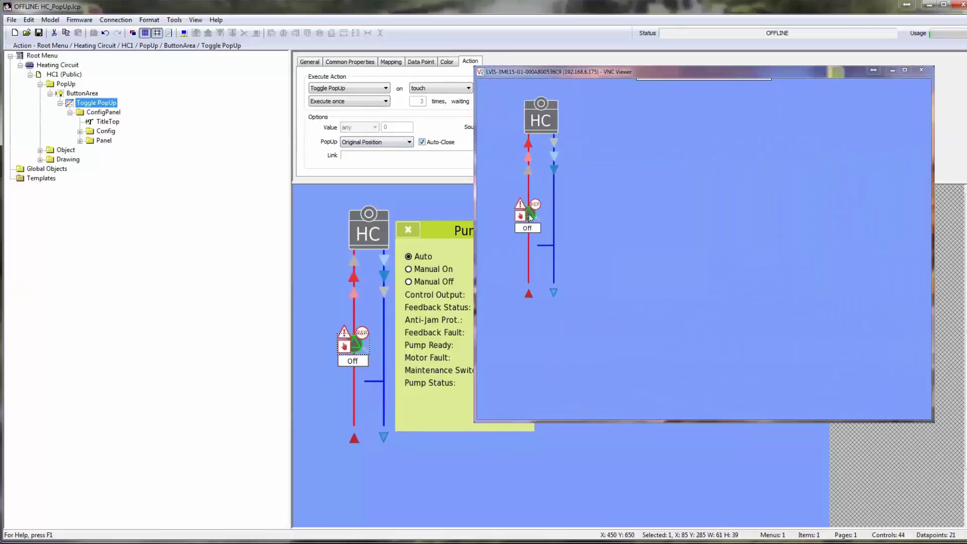
Open and dismiss the pump's Pump Control popup in VNC Viewer, then close the viewer.
{"action": "left_click", "coordinate": [528, 214]}
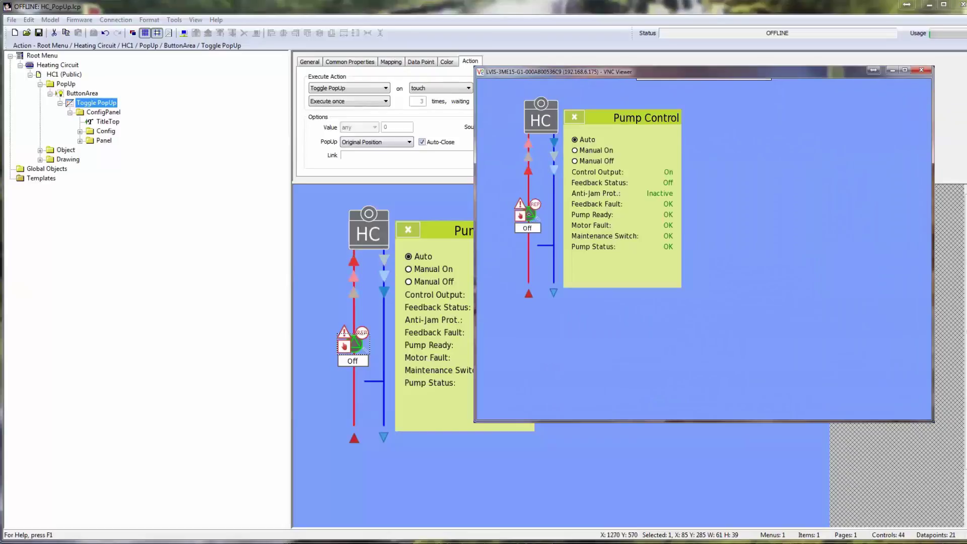
{"action": "left_click", "coordinate": [529, 214]}
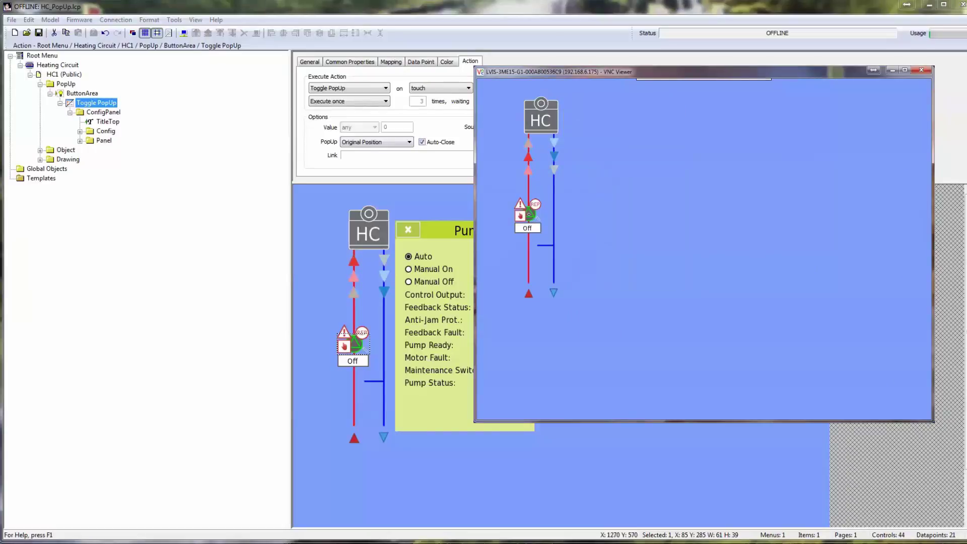
{"action": "key", "text": "alt+F4"}
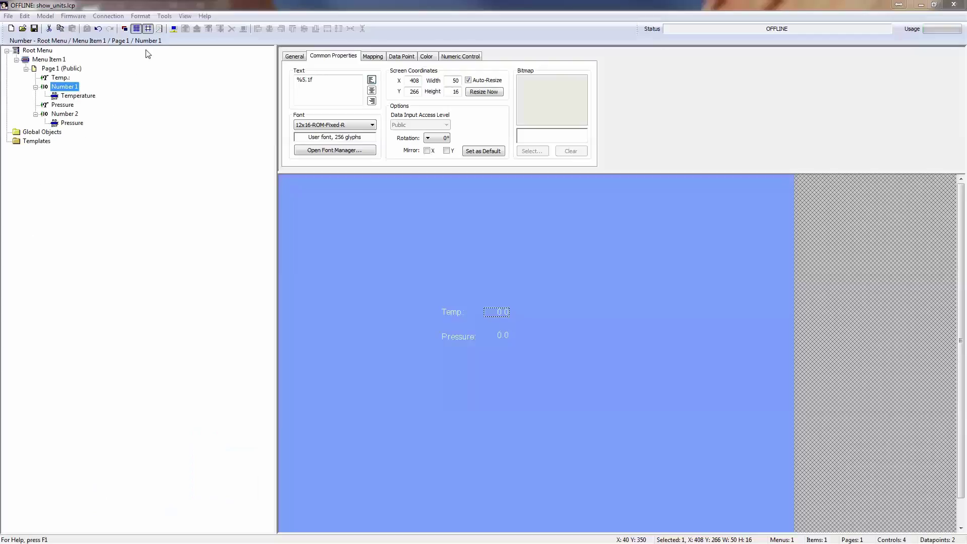
{"action": "left_click", "coordinate": [159, 29]}
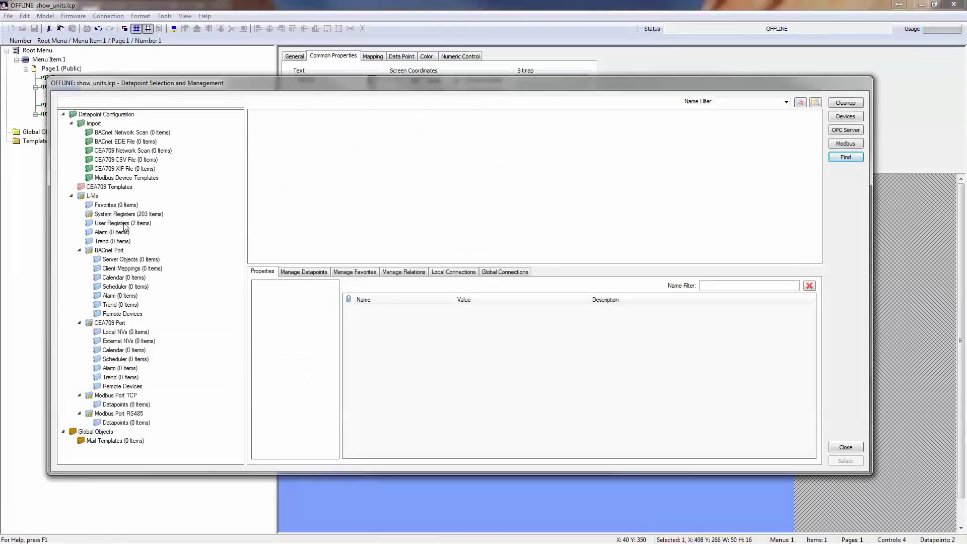
{"action": "left_click", "coordinate": [125, 224]}
{"action": "left_click", "coordinate": [468, 125]}
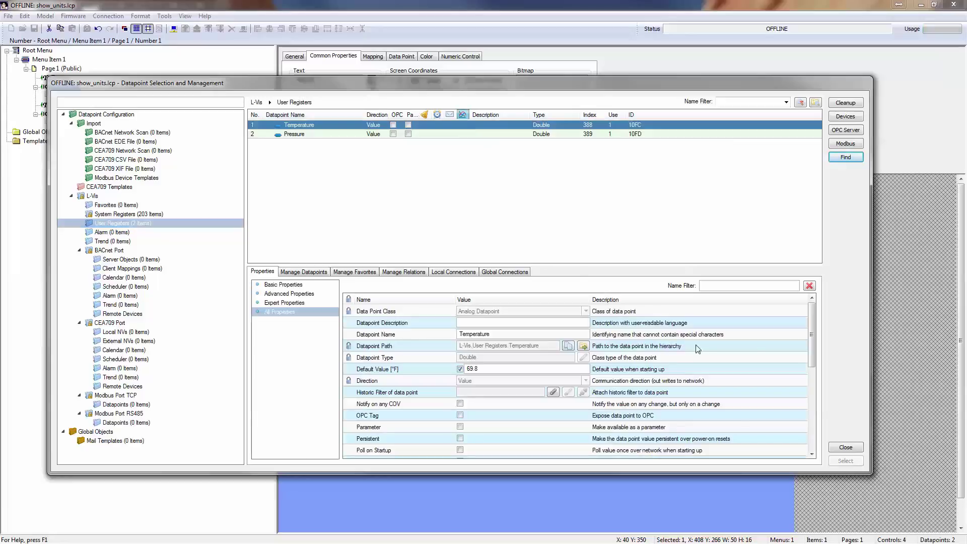
{"action": "left_click_drag", "start_coordinate": [811, 325], "coordinate": [810, 387]}
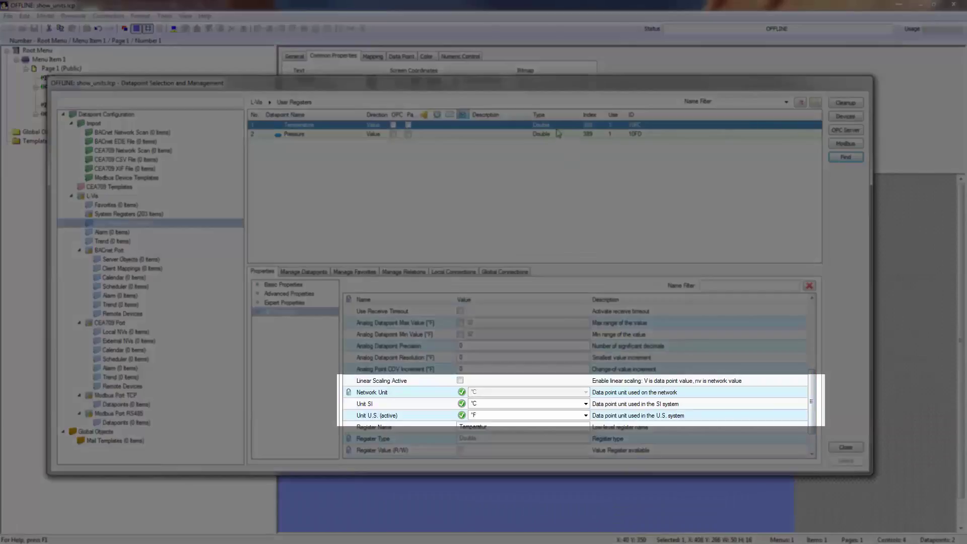
{"action": "left_click", "coordinate": [558, 134]}
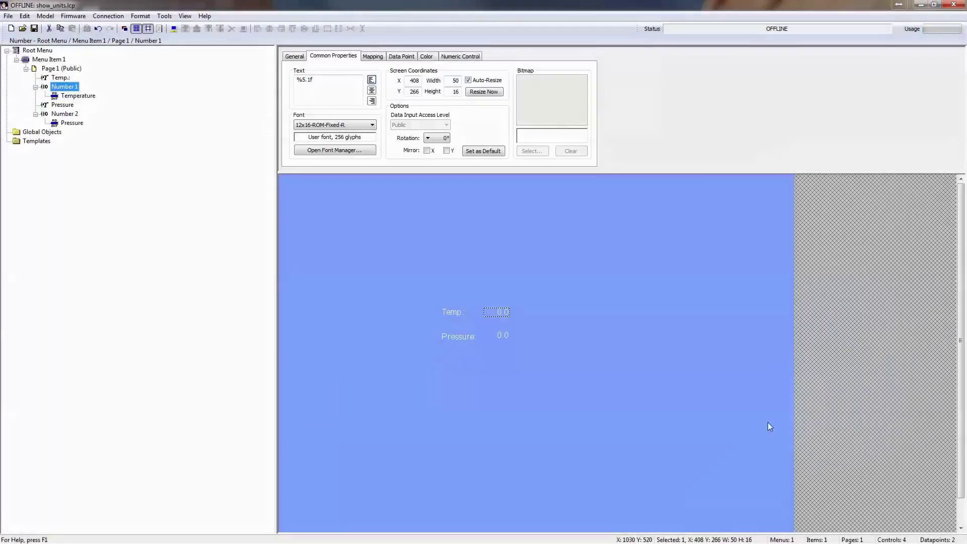
{"action": "left_click", "coordinate": [330, 82]}
Add the unit placeholder to Temp's text; append the unit string and regenerate Pressure's format.
{"action": "type", "text": "$"}
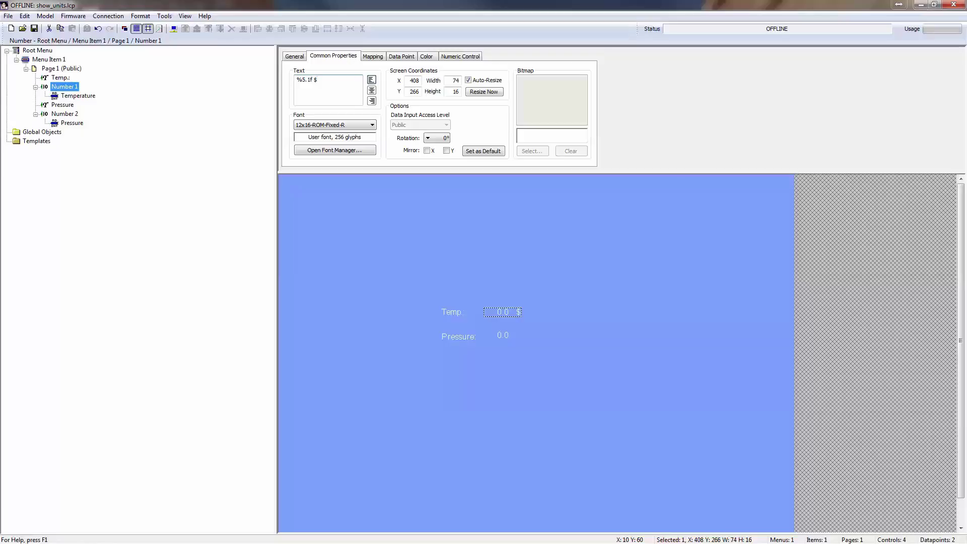
{"action": "type", "text": "(unit}"}
{"action": "left_click", "coordinate": [78, 116]}
{"action": "left_click", "coordinate": [454, 57]}
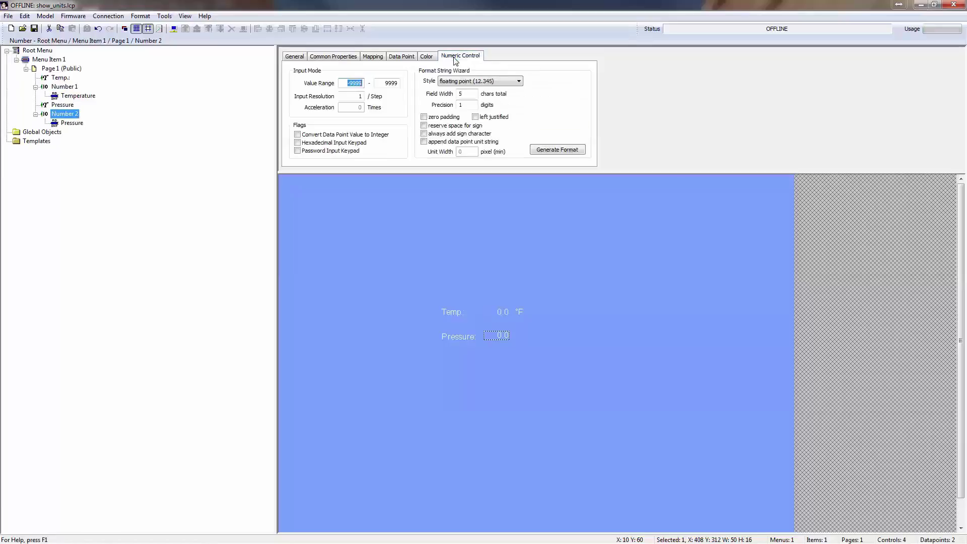
{"action": "left_click", "coordinate": [481, 143]}
{"action": "left_click", "coordinate": [552, 153]}
Change the project Unit System from U.S. to SI in Project Settings' Extended Settings.
{"action": "left_click", "coordinate": [8, 16]}
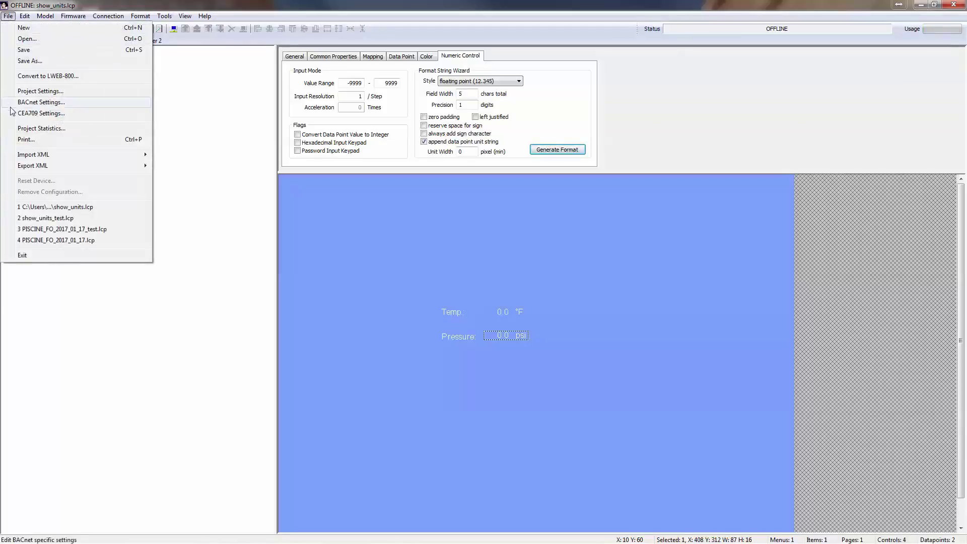
{"action": "left_click", "coordinate": [28, 92]}
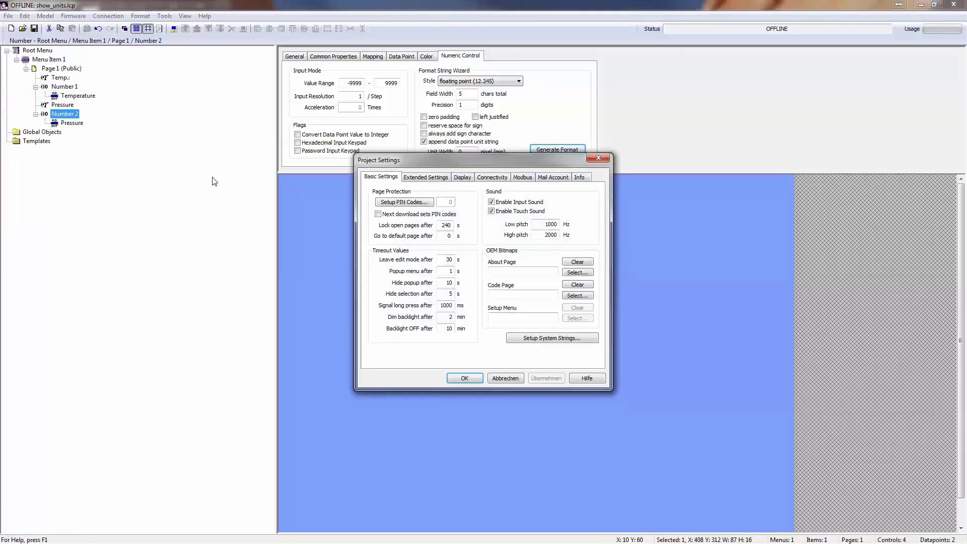
{"action": "left_click", "coordinate": [412, 180]}
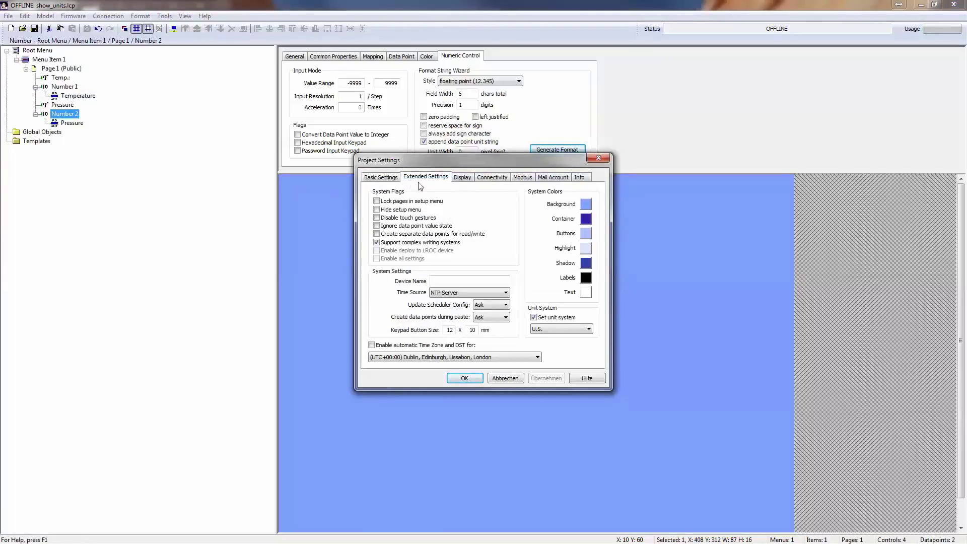
{"action": "left_click_drag", "start_coordinate": [424, 162], "coordinate": [635, 165]}
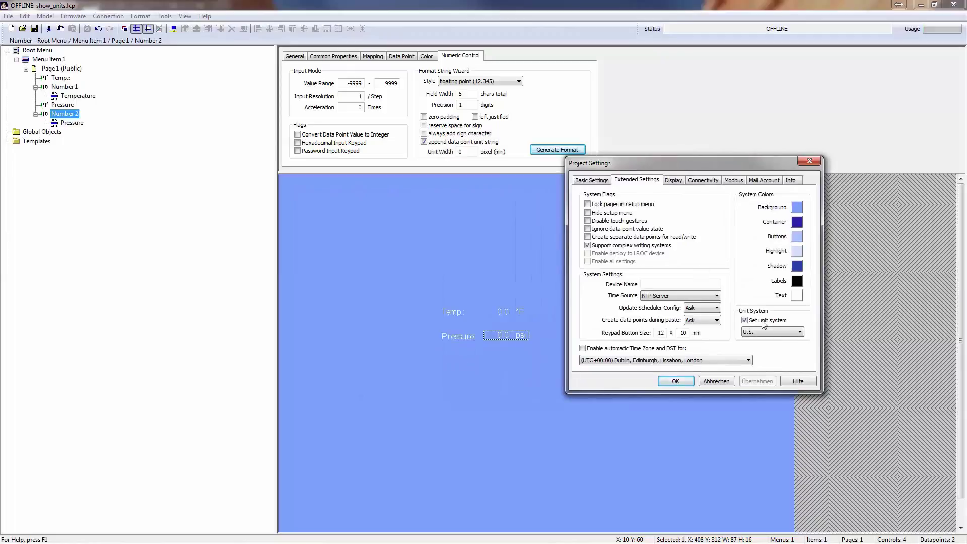
{"action": "left_click", "coordinate": [794, 332]}
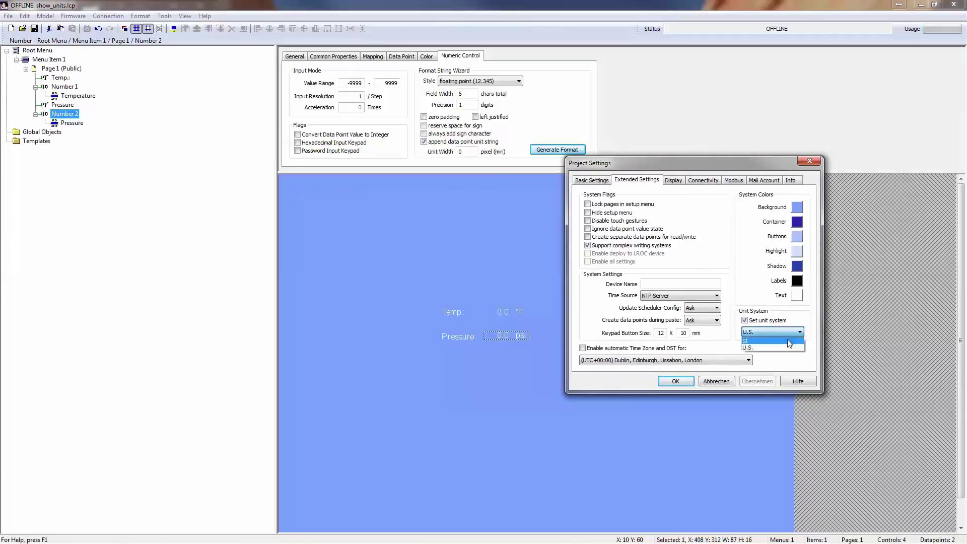
{"action": "left_click", "coordinate": [790, 341]}
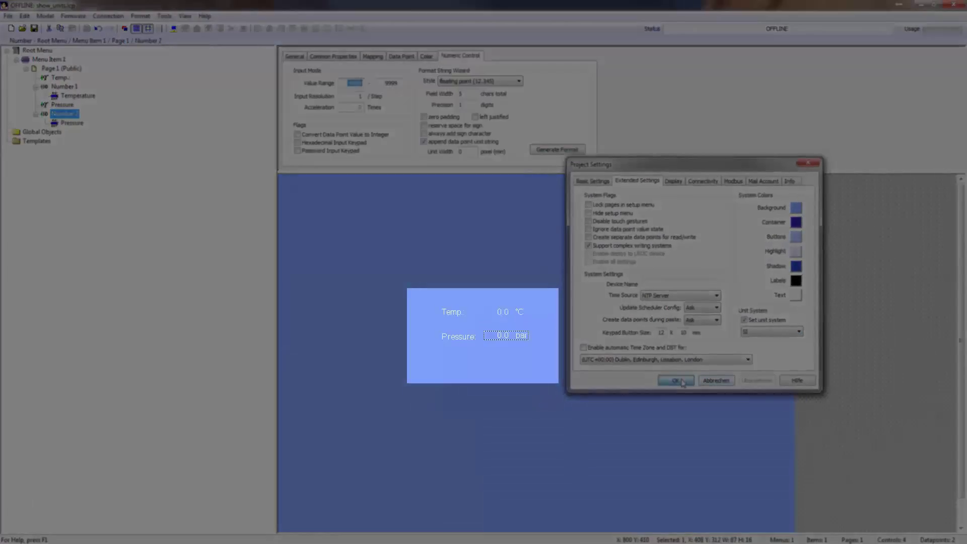
{"action": "left_click", "coordinate": [683, 383]}
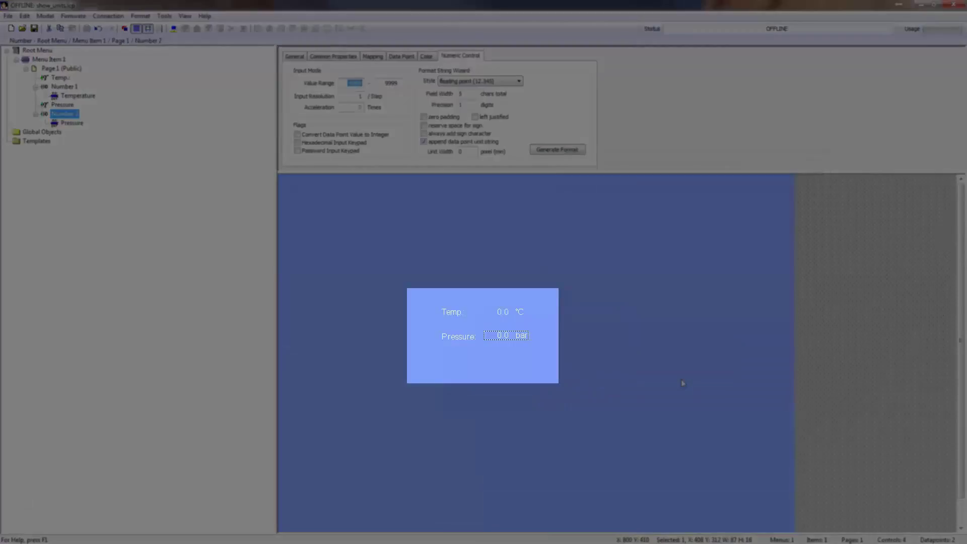